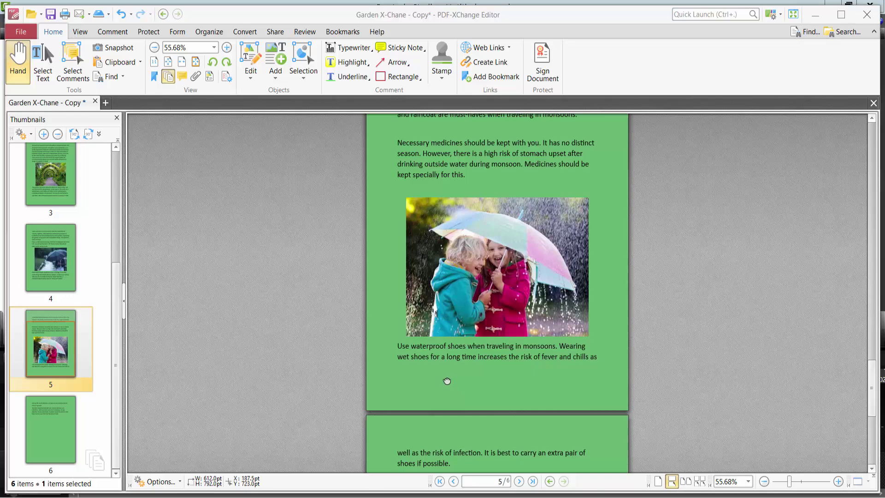
{"action": "scroll", "coordinate": [447, 381], "scroll_direction": "up", "scroll_amount": 1}
{"action": "scroll", "coordinate": [457, 366], "scroll_direction": "up", "scroll_amount": 2}
{"action": "scroll", "coordinate": [470, 346], "scroll_direction": "up", "scroll_amount": 3}
{"action": "scroll", "coordinate": [487, 326], "scroll_direction": "up", "scroll_amount": 3}
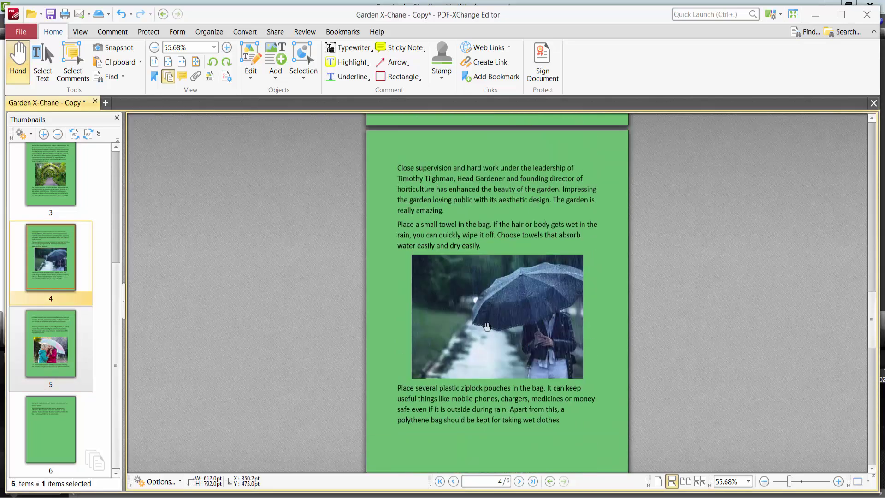
{"action": "scroll", "coordinate": [467, 210], "scroll_direction": "up", "scroll_amount": 3}
{"action": "scroll", "coordinate": [510, 224], "scroll_direction": "up", "scroll_amount": 3}
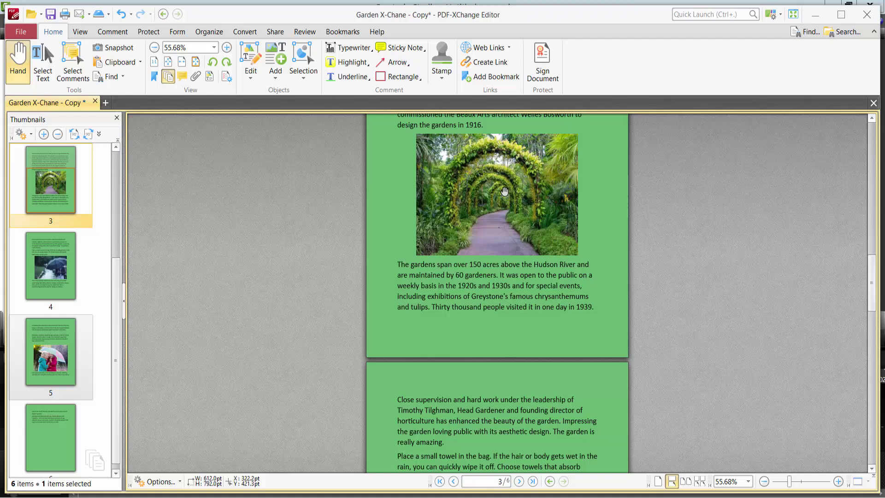
Open Manage Backgrounds from Organize > Background to list the green all-pages background
{"action": "left_click", "coordinate": [206, 31]}
{"action": "left_click", "coordinate": [410, 78]}
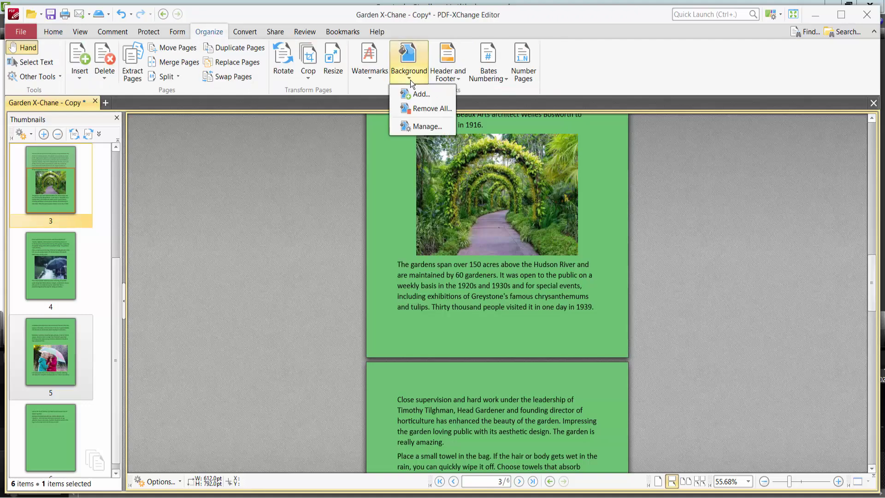
{"action": "left_click", "coordinate": [420, 127]}
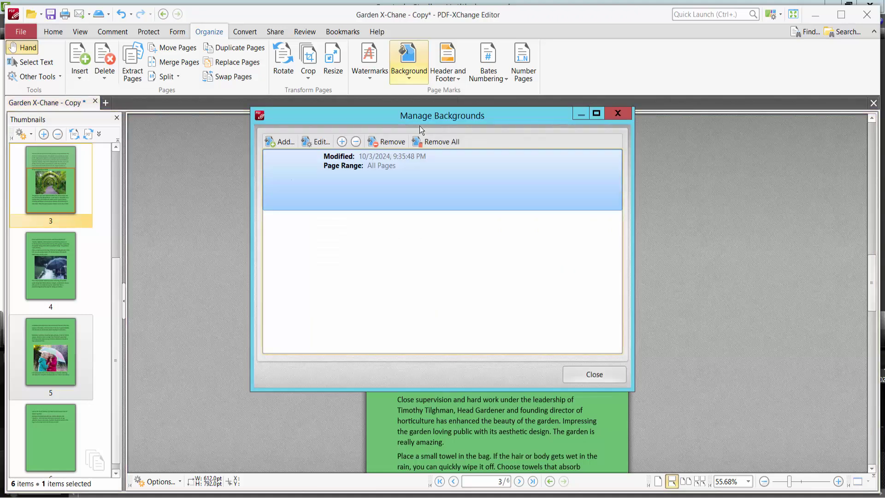
Edit the existing green background and change its colour to tan
{"action": "left_click", "coordinate": [319, 142]}
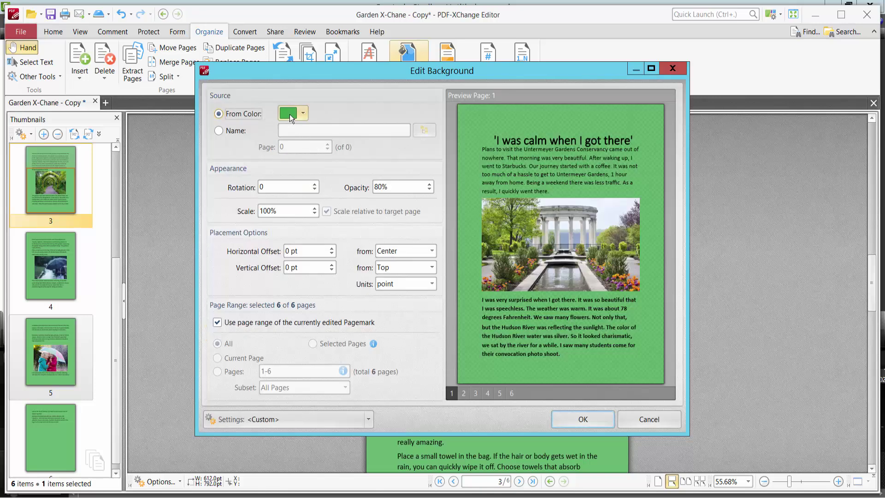
{"action": "left_click", "coordinate": [290, 114]}
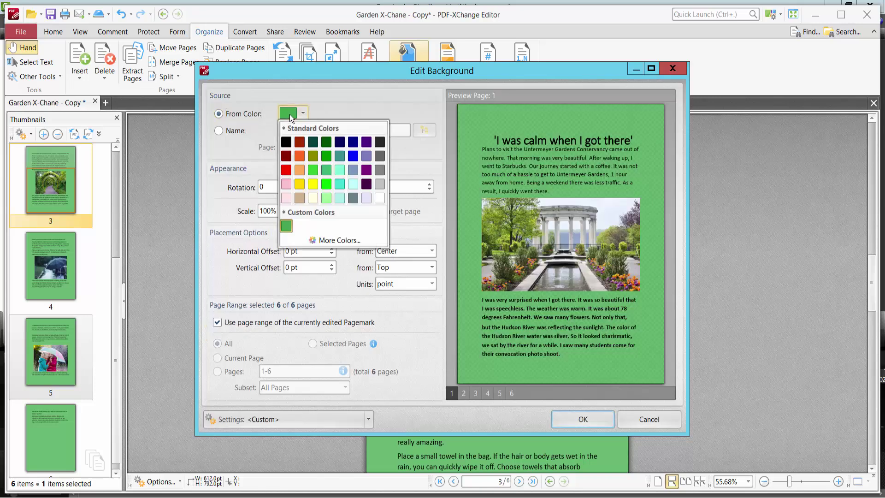
{"action": "left_click", "coordinate": [300, 199]}
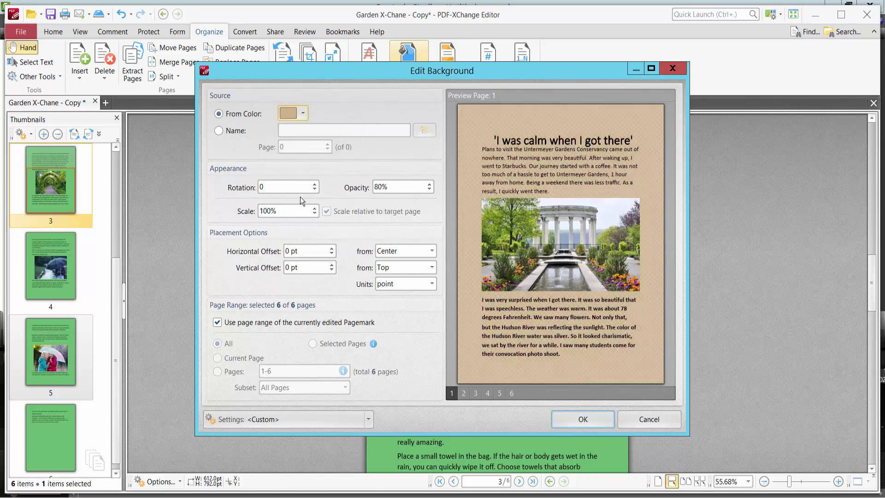
{"action": "left_click", "coordinate": [302, 114]}
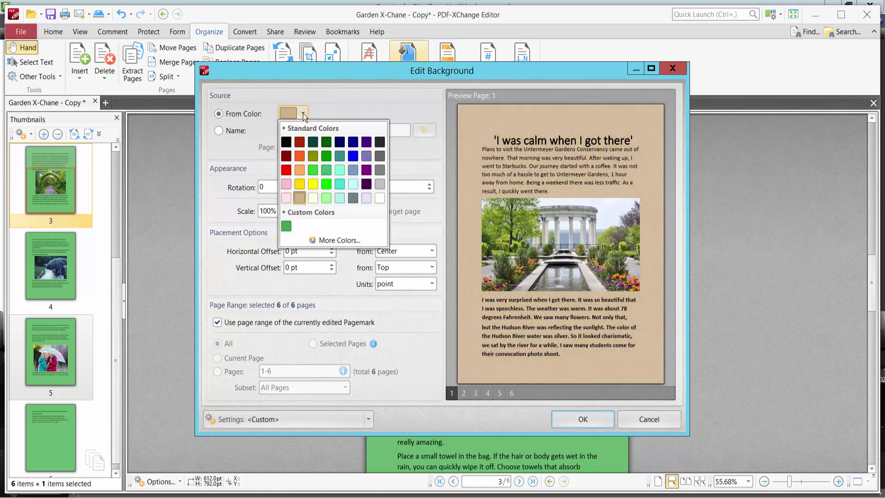
Change the background colour to a custom darkened purple from More Colors
{"action": "left_click", "coordinate": [333, 243]}
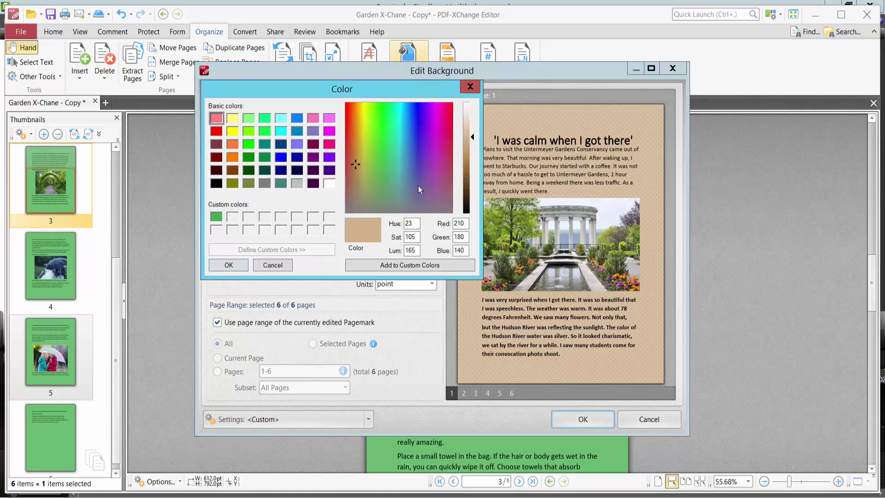
{"action": "left_click", "coordinate": [424, 168]}
{"action": "left_click", "coordinate": [468, 151]}
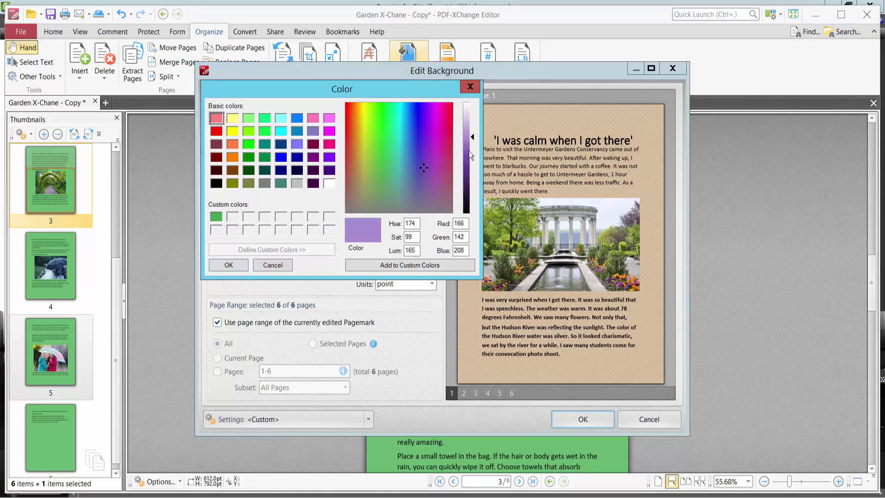
{"action": "left_click", "coordinate": [230, 269]}
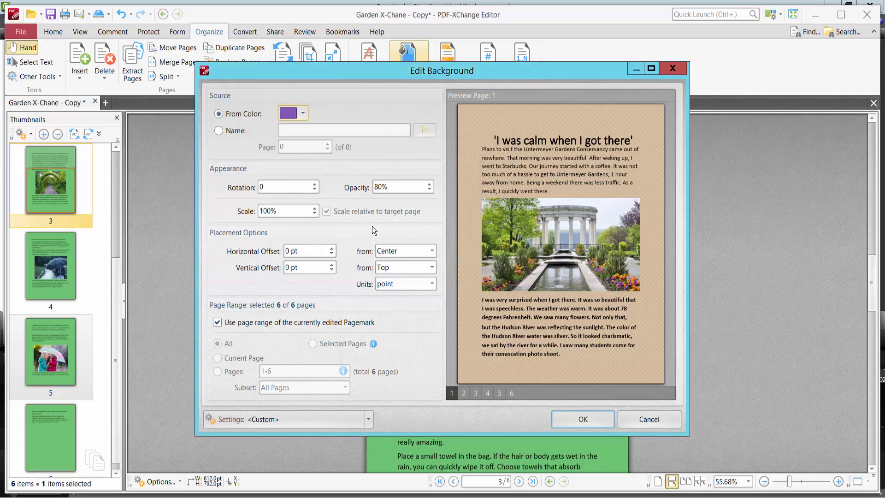
{"action": "left_click", "coordinate": [405, 187]}
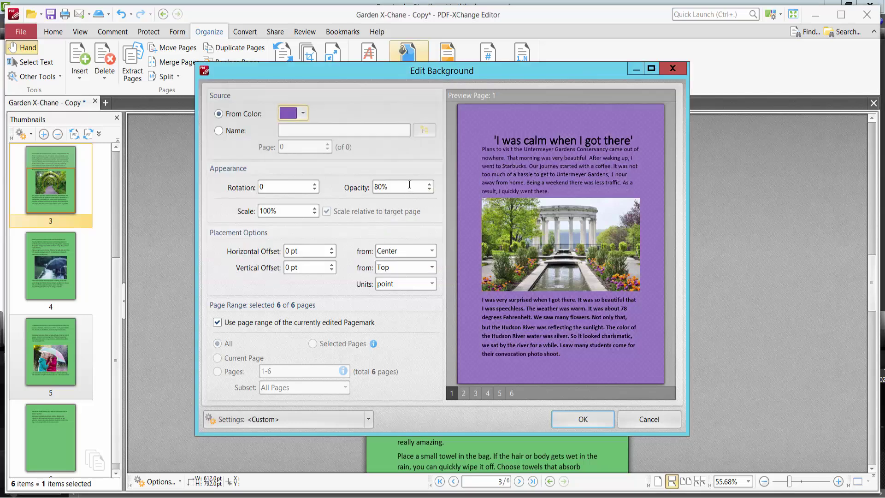
Select the old 80% opacity value so it can be replaced with 90
{"action": "key", "text": "ctrl+a"}
{"action": "type", "text": "90"}
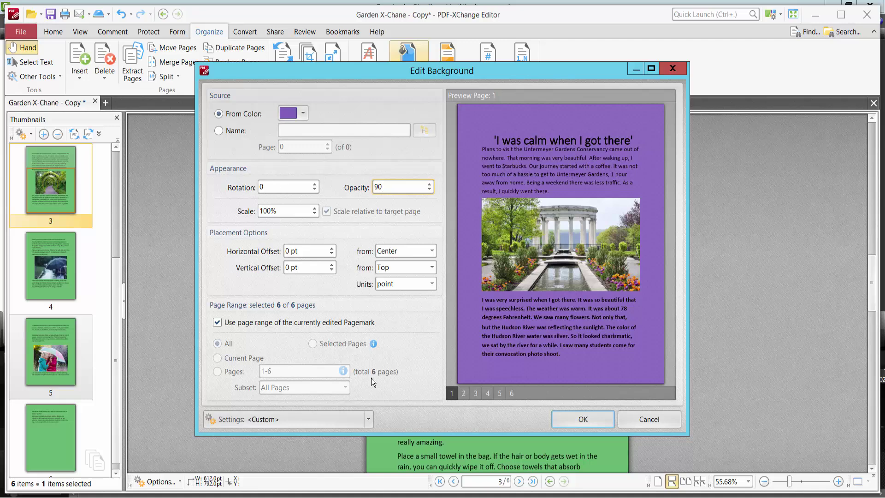
Apply the purple background to the pages and close Manage Backgrounds
{"action": "left_click", "coordinate": [580, 422]}
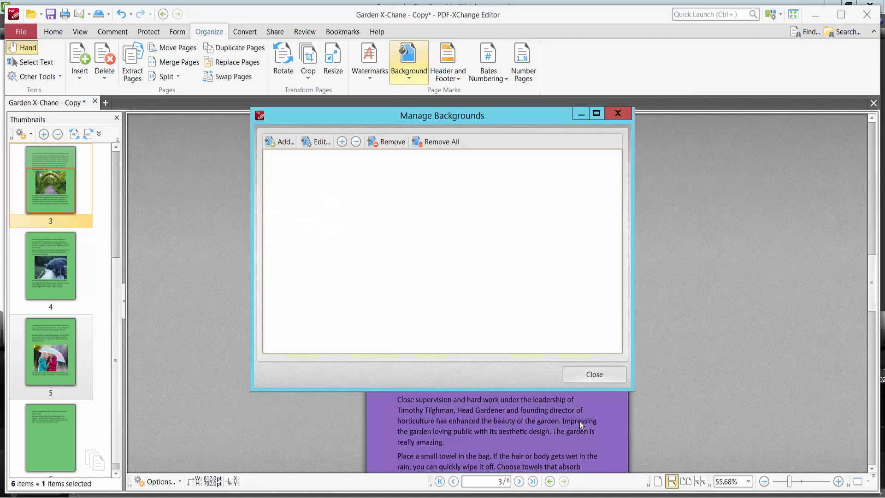
{"action": "left_click", "coordinate": [603, 379]}
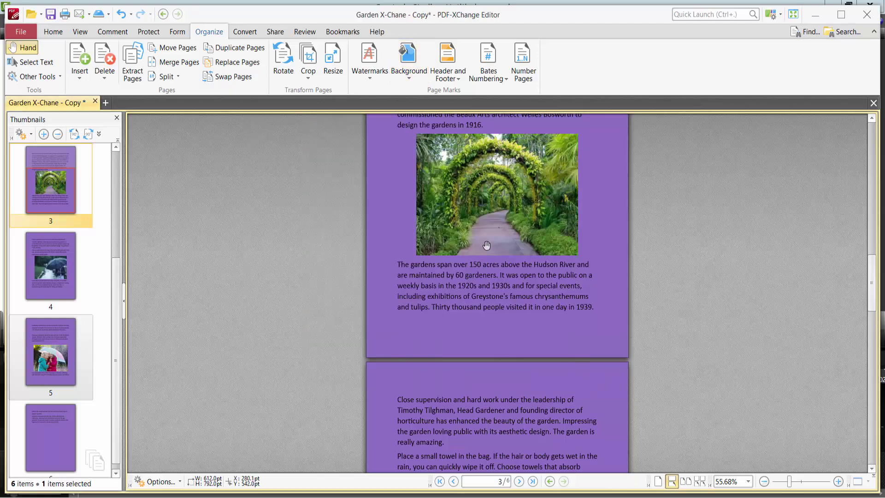
{"action": "scroll", "coordinate": [486, 245], "scroll_direction": "down", "scroll_amount": 2}
{"action": "scroll", "coordinate": [487, 246], "scroll_direction": "down", "scroll_amount": 4}
{"action": "scroll", "coordinate": [487, 246], "scroll_direction": "down", "scroll_amount": 4}
{"action": "scroll", "coordinate": [487, 245], "scroll_direction": "down", "scroll_amount": 4}
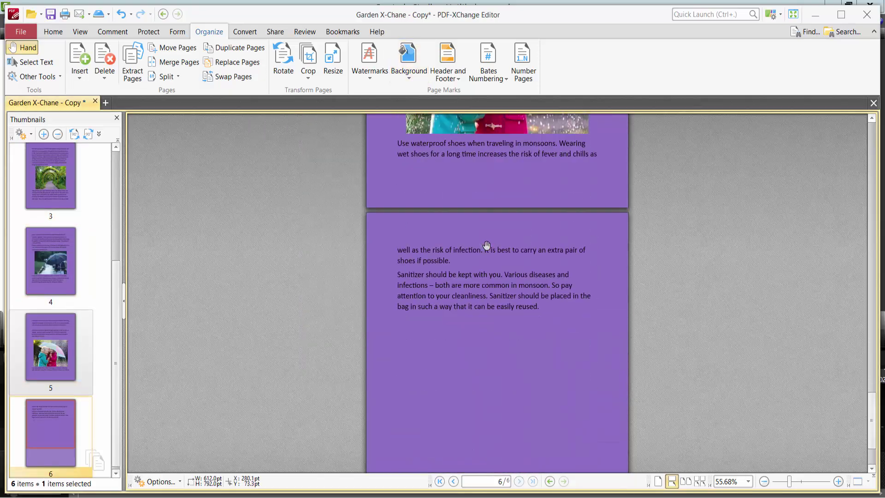
{"action": "scroll", "coordinate": [486, 246], "scroll_direction": "up", "scroll_amount": 5}
{"action": "scroll", "coordinate": [487, 245], "scroll_direction": "up", "scroll_amount": 5}
{"action": "scroll", "coordinate": [487, 246], "scroll_direction": "up", "scroll_amount": 5}
{"action": "scroll", "coordinate": [460, 247], "scroll_direction": "up", "scroll_amount": 1}
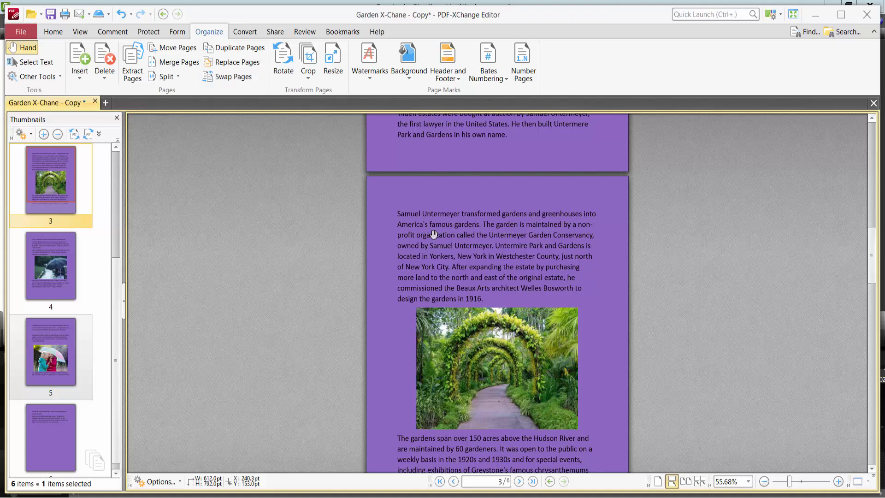
{"action": "left_click", "coordinate": [23, 33]}
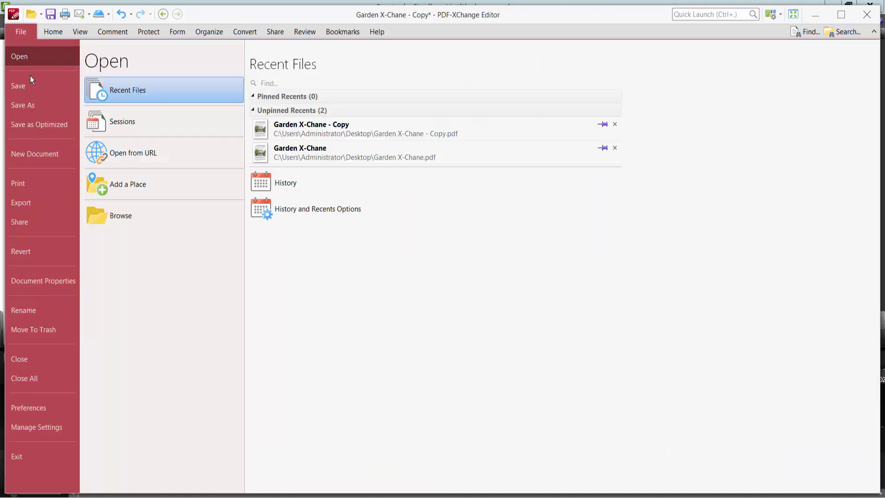
{"action": "left_click", "coordinate": [55, 33]}
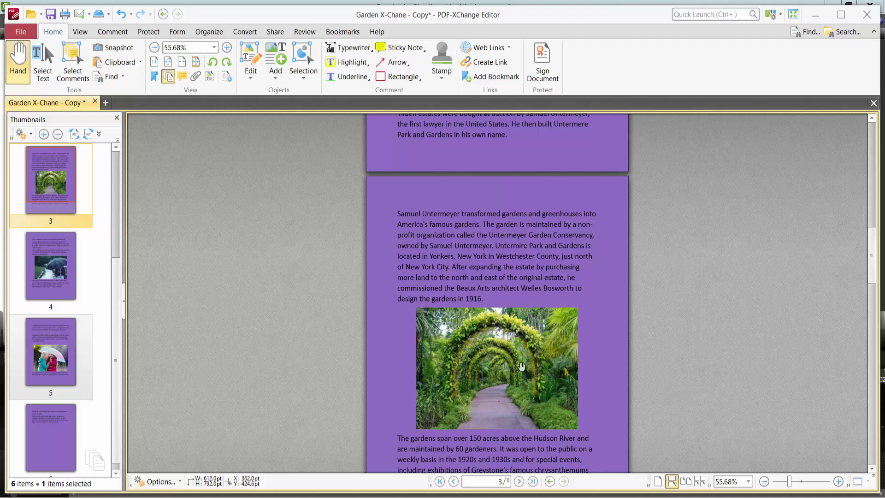